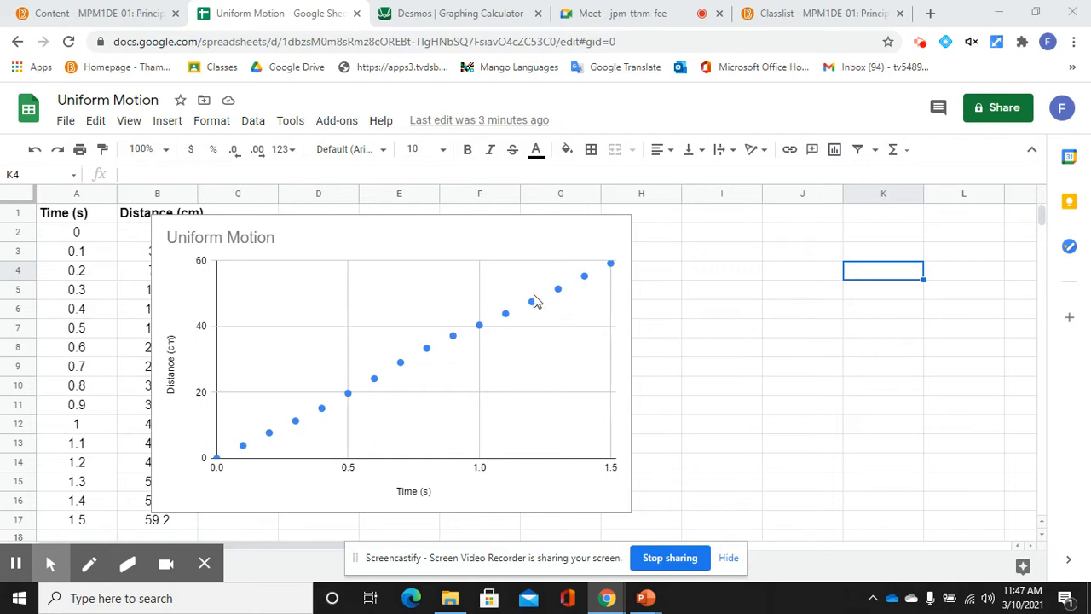
Step: Open the Uniform Motion chart's editor and expand the Series section under Customize
{"action": "double_click", "coordinate": [512, 231]}
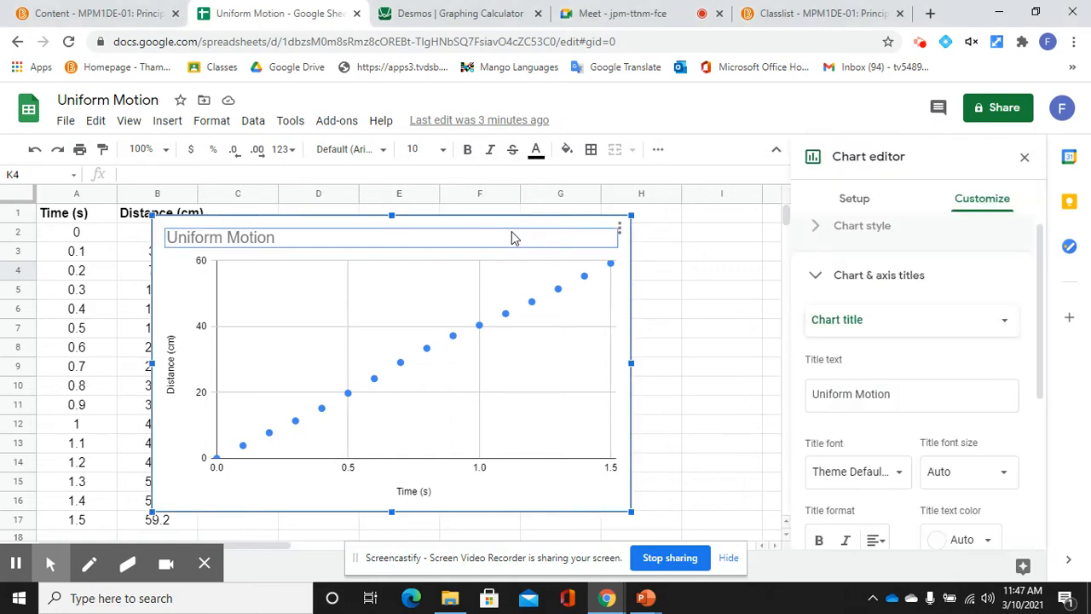
{"action": "left_click", "coordinate": [877, 204]}
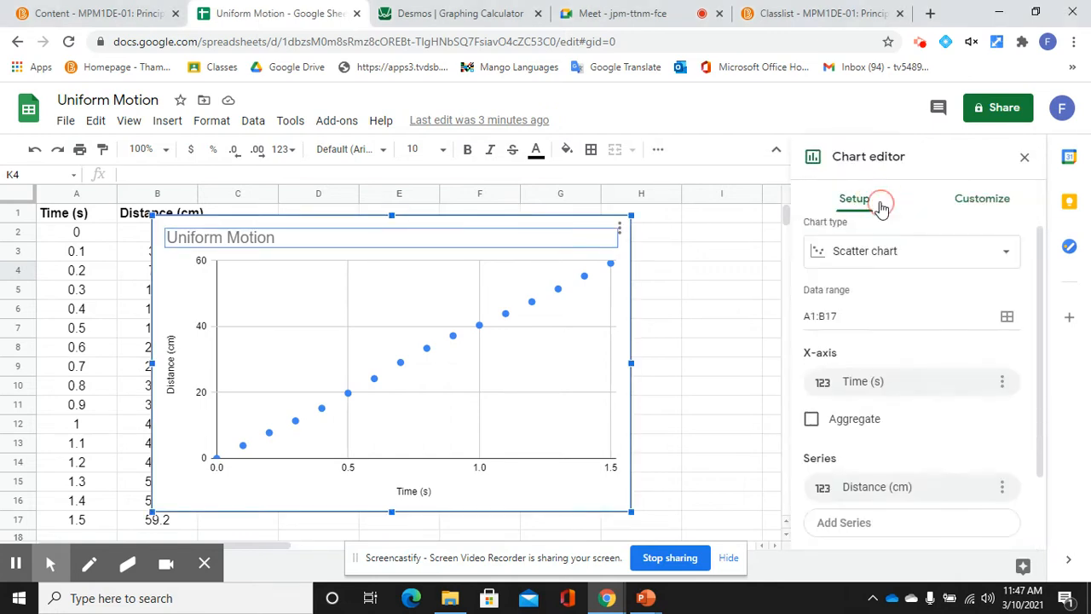
{"action": "left_click", "coordinate": [959, 209]}
{"action": "left_click_drag", "start_coordinate": [1039, 249], "coordinate": [1037, 384]}
{"action": "left_click", "coordinate": [926, 360]}
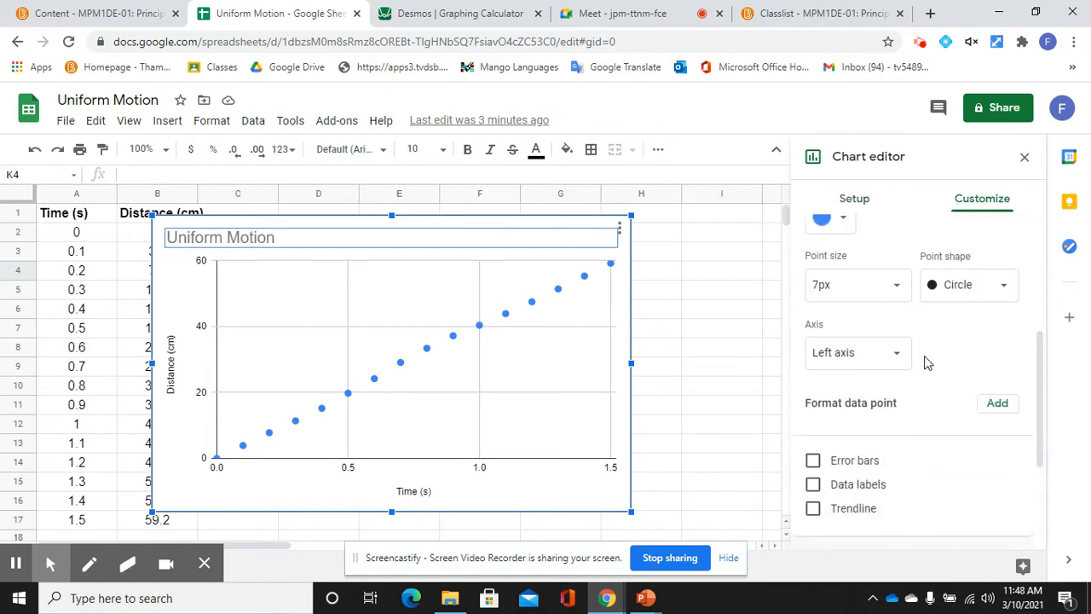
Step: Add a trendline to the series, trying Exponential and Logarithmic before settling on Linear
{"action": "left_click", "coordinate": [813, 509]}
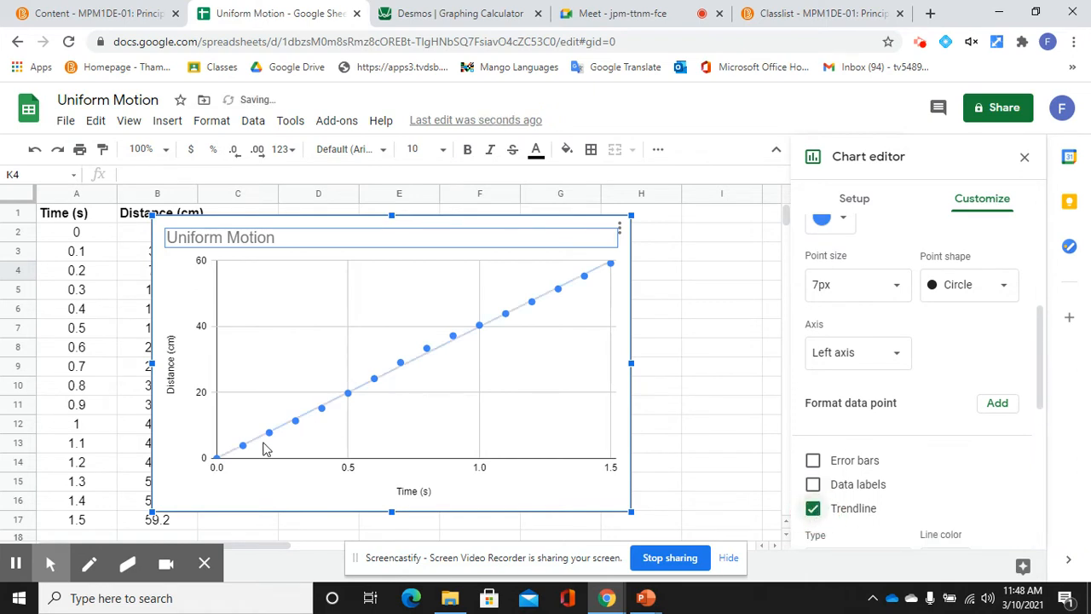
{"action": "left_click_drag", "start_coordinate": [1038, 379], "coordinate": [1040, 439]}
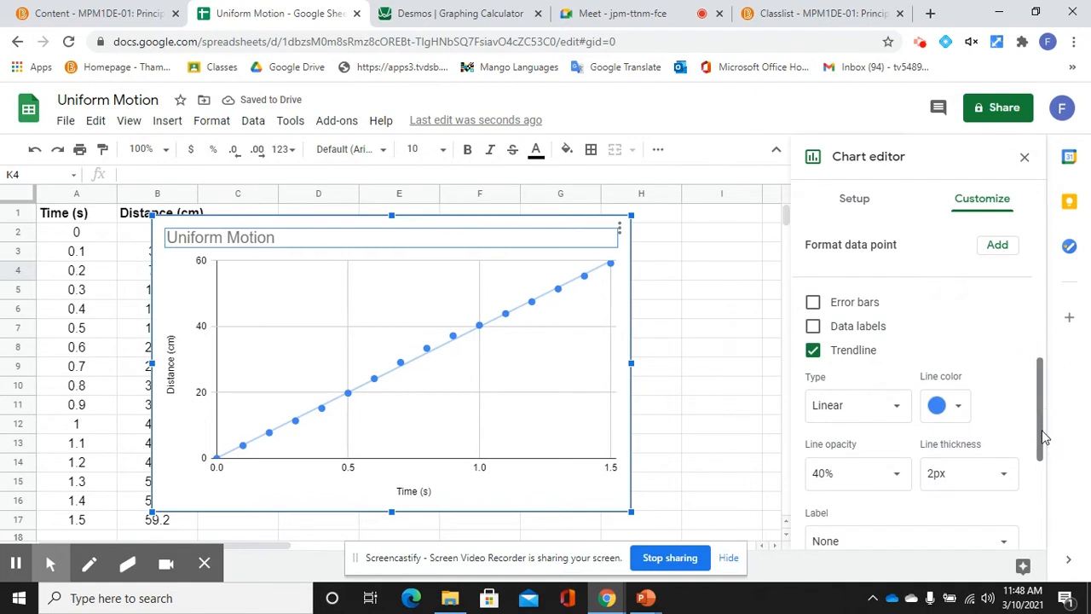
{"action": "left_click", "coordinate": [839, 417]}
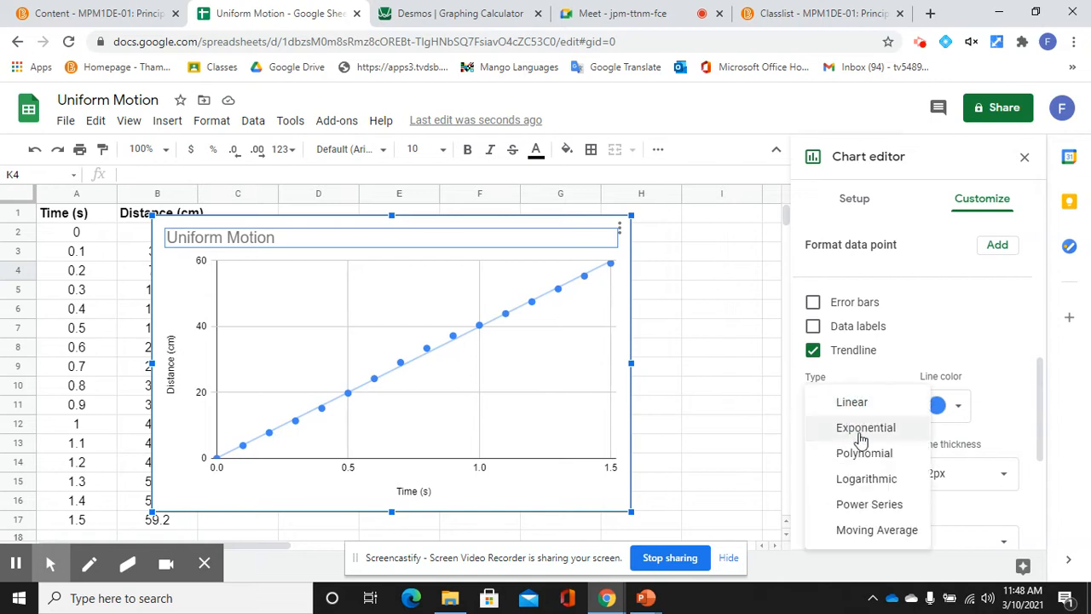
{"action": "left_click", "coordinate": [855, 429]}
{"action": "left_click", "coordinate": [853, 414]}
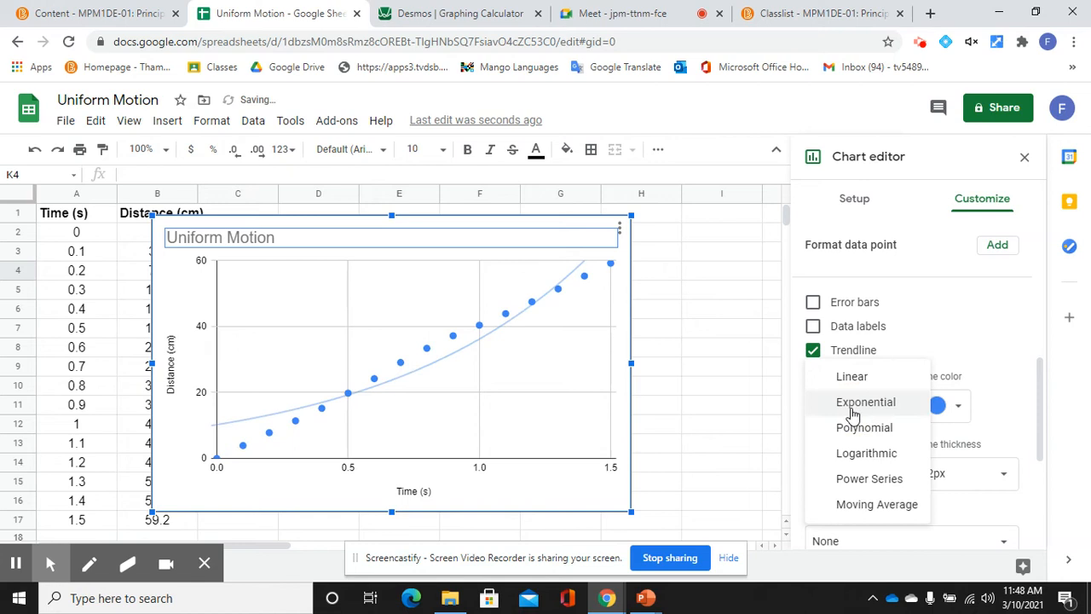
{"action": "left_click", "coordinate": [862, 453]}
{"action": "left_click", "coordinate": [866, 423]}
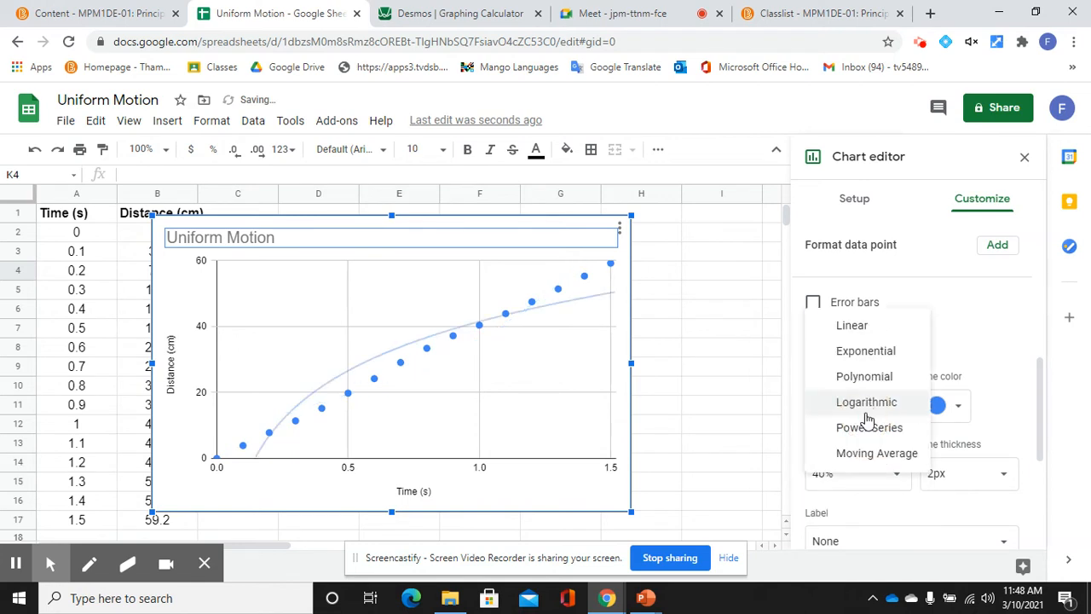
{"action": "left_click", "coordinate": [866, 339]}
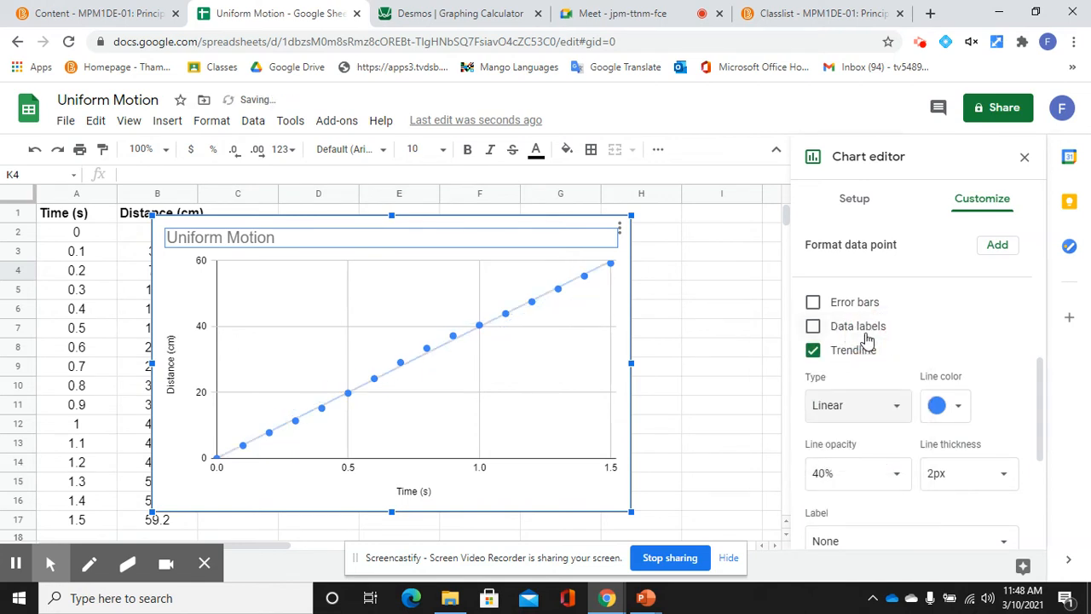
{"action": "left_click", "coordinate": [1046, 411]}
{"action": "left_click_drag", "start_coordinate": [1046, 411], "coordinate": [1041, 445]}
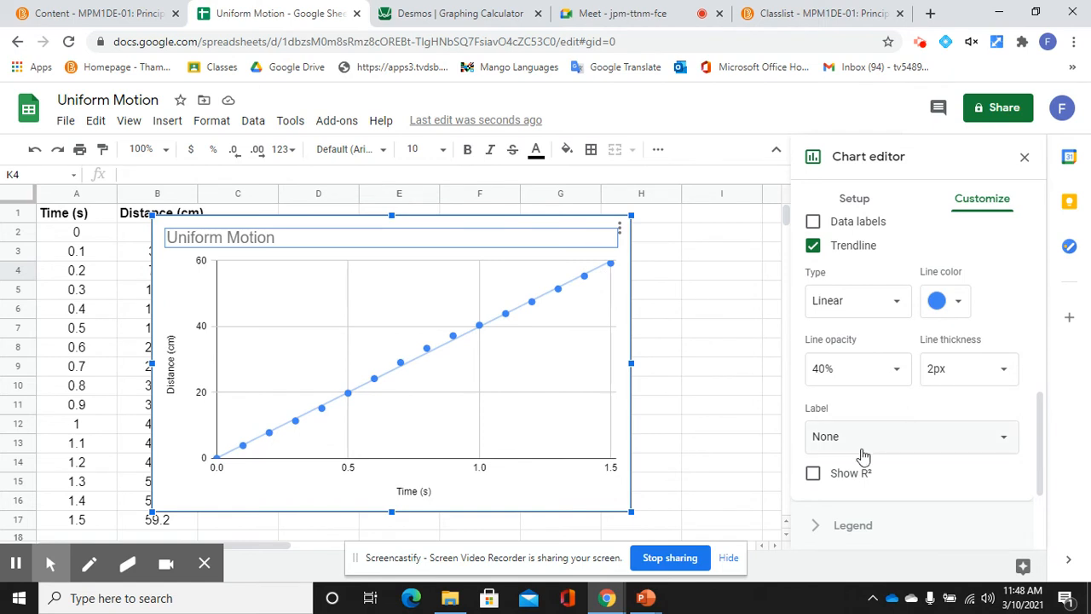
{"action": "left_click", "coordinate": [926, 439]}
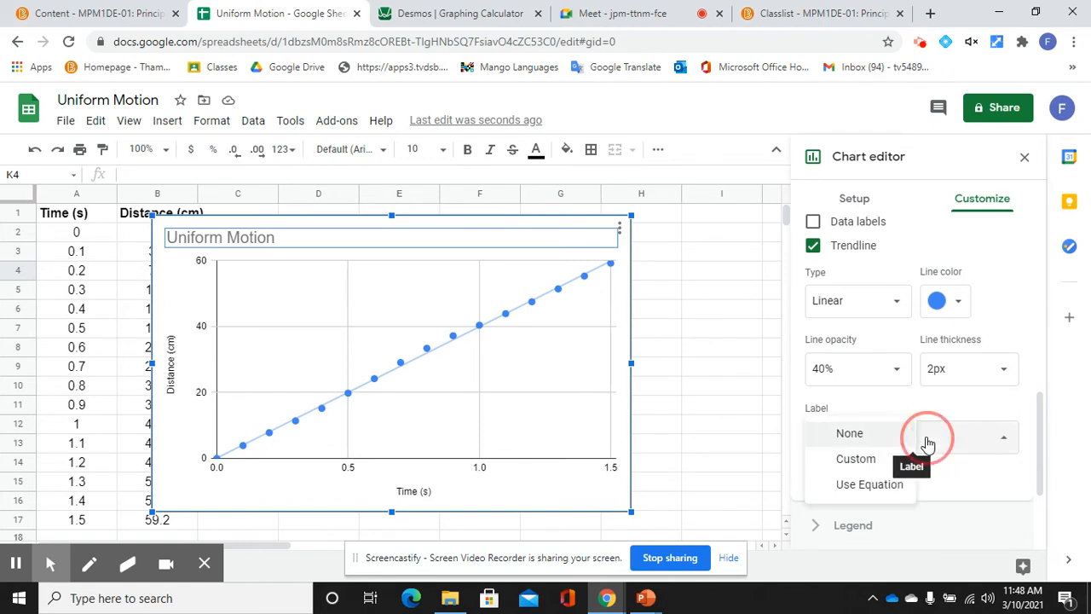
{"action": "left_click", "coordinate": [886, 483]}
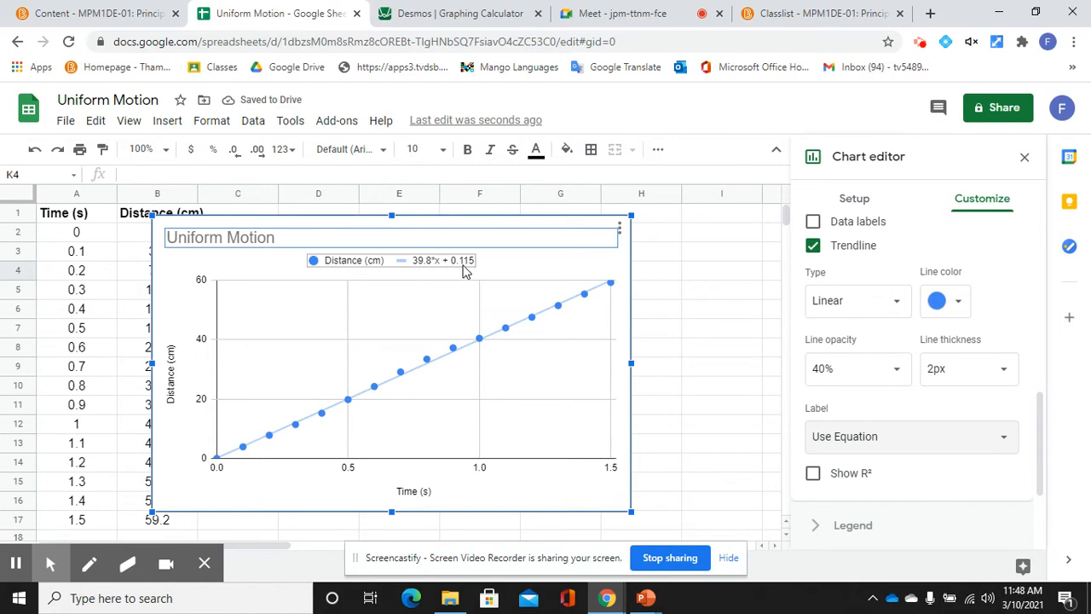
{"action": "left_click", "coordinate": [814, 474]}
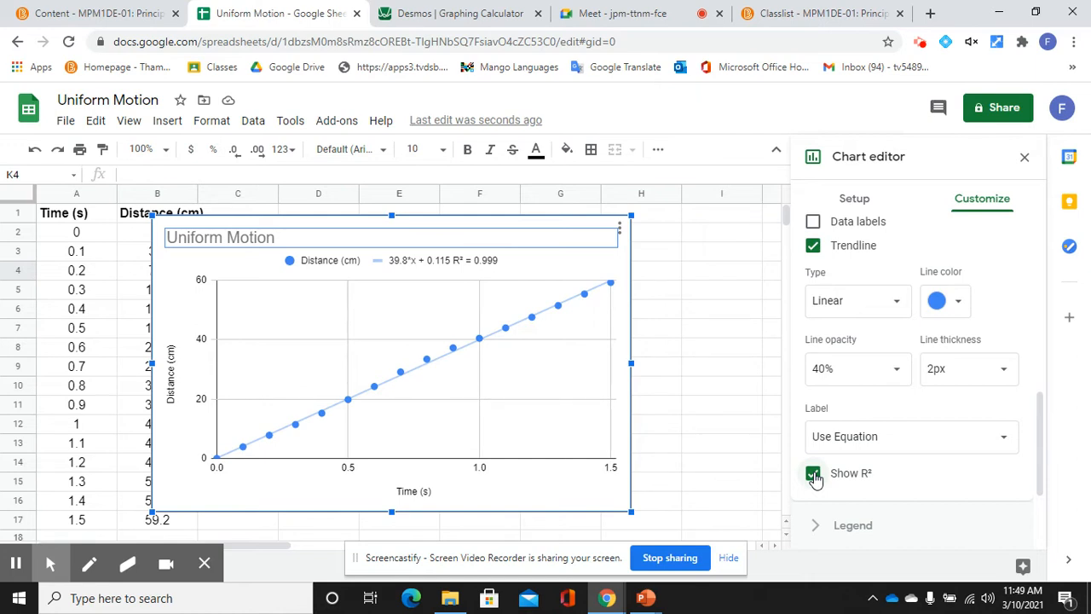
{"action": "left_click", "coordinate": [814, 474]}
{"action": "left_click", "coordinate": [841, 438]}
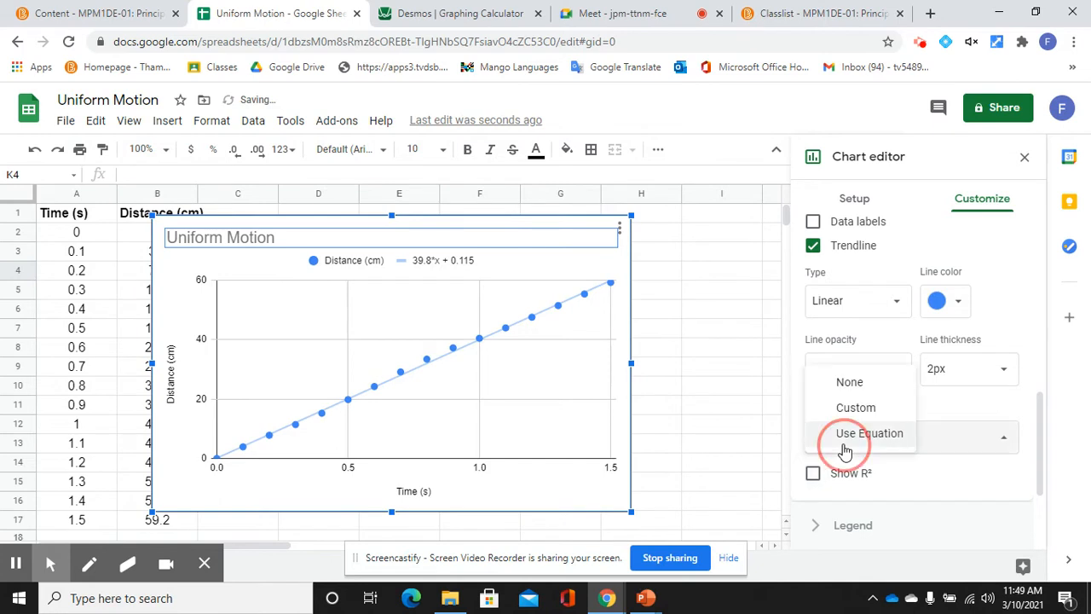
{"action": "left_click", "coordinate": [849, 386]}
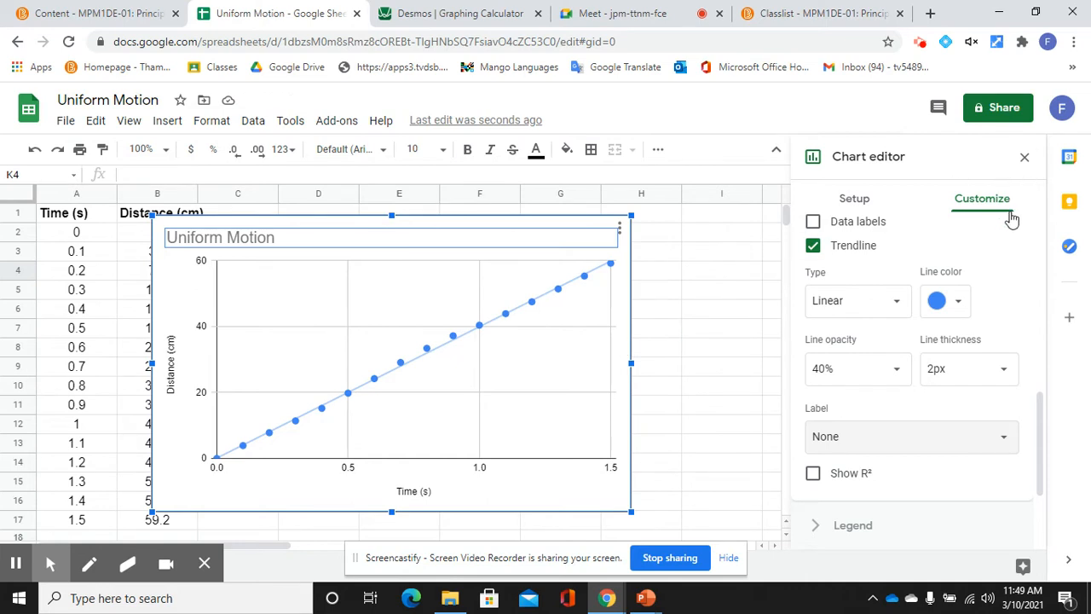
Step: In Desmos, open the saved UniformMotion graph from the saved-graphs list
{"action": "left_click", "coordinate": [460, 13]}
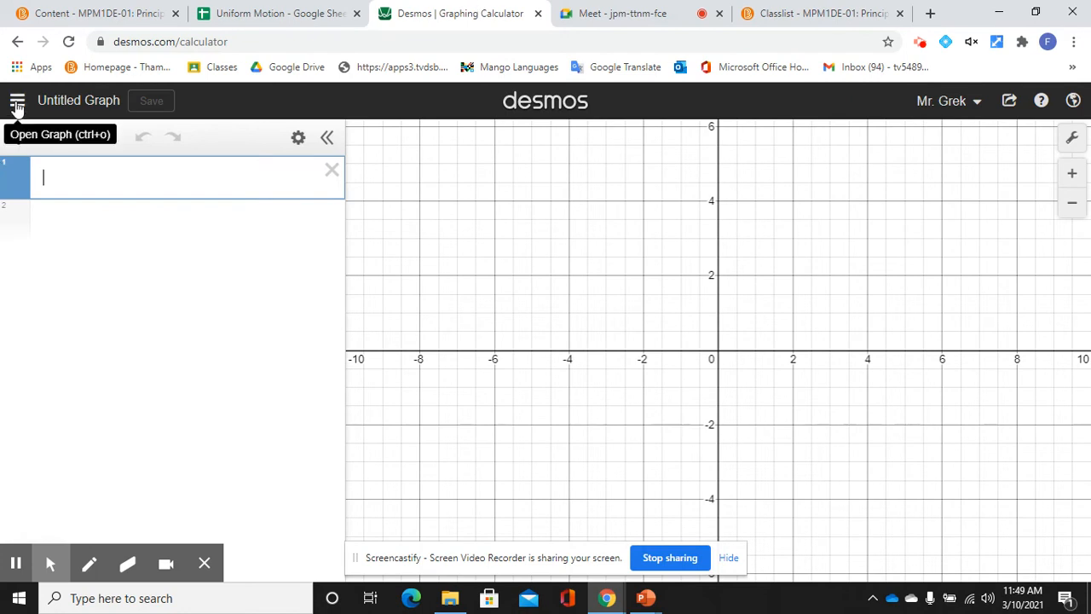
{"action": "left_click", "coordinate": [17, 104]}
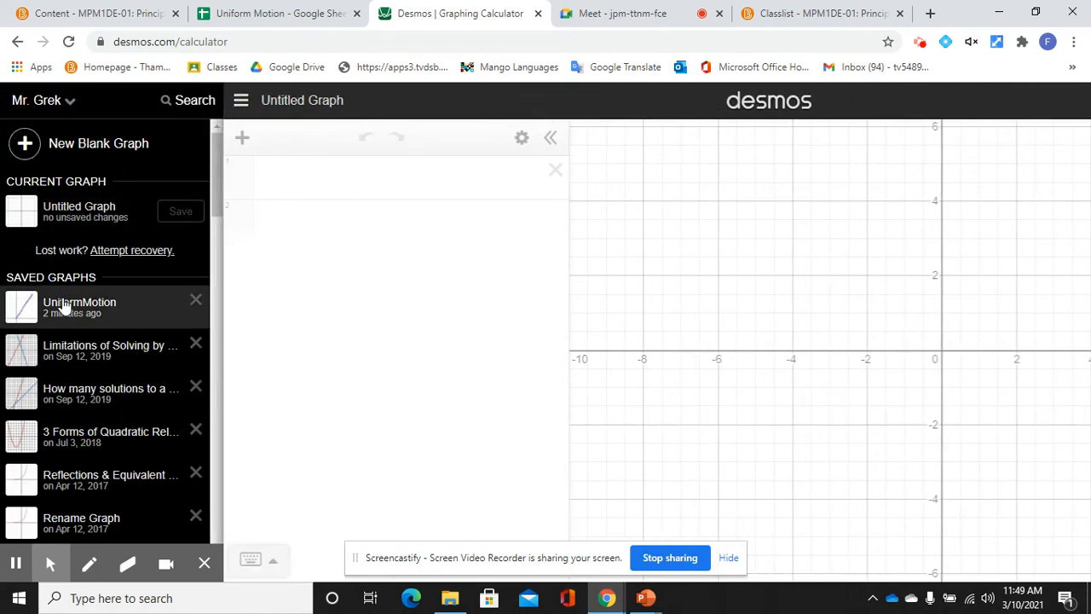
{"action": "left_click", "coordinate": [64, 307]}
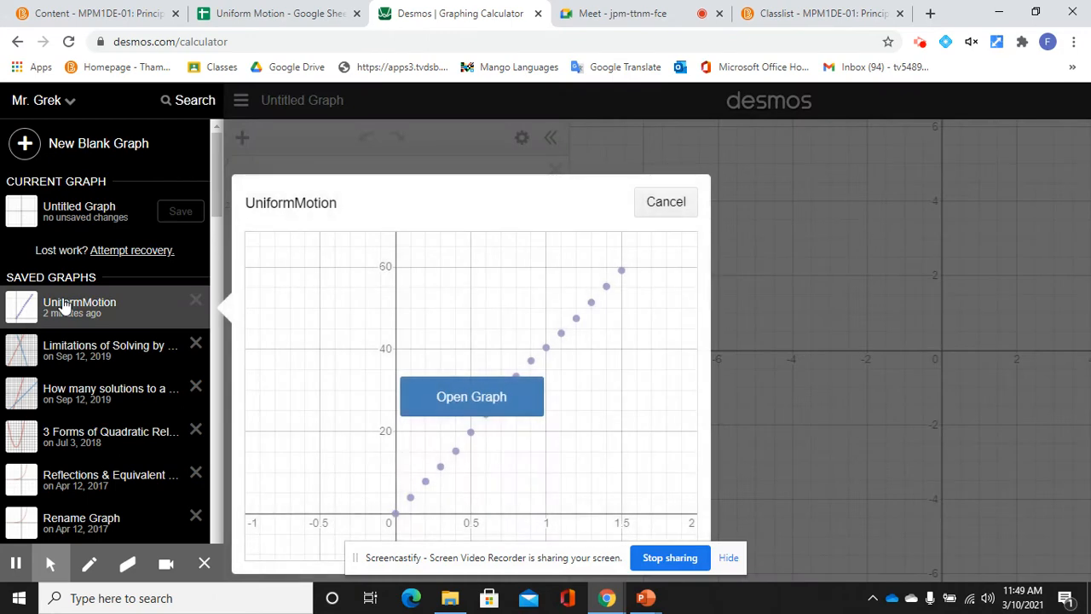
{"action": "right_click", "coordinate": [487, 407]}
{"action": "left_click", "coordinate": [451, 409]}
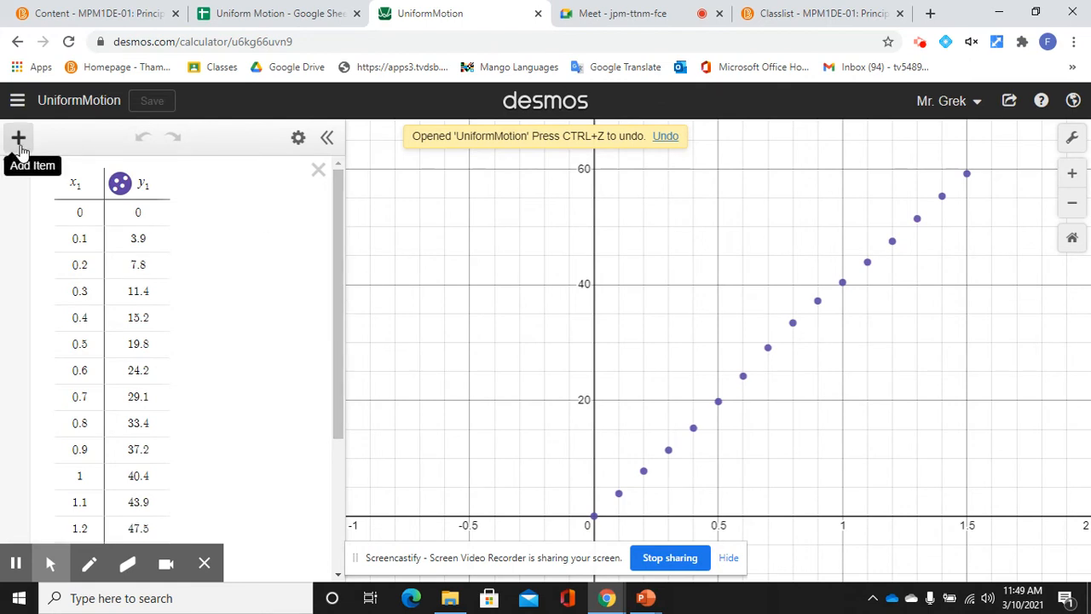
Step: Add a new expression row and enter 'y1 ~' in it
{"action": "left_click", "coordinate": [19, 143]}
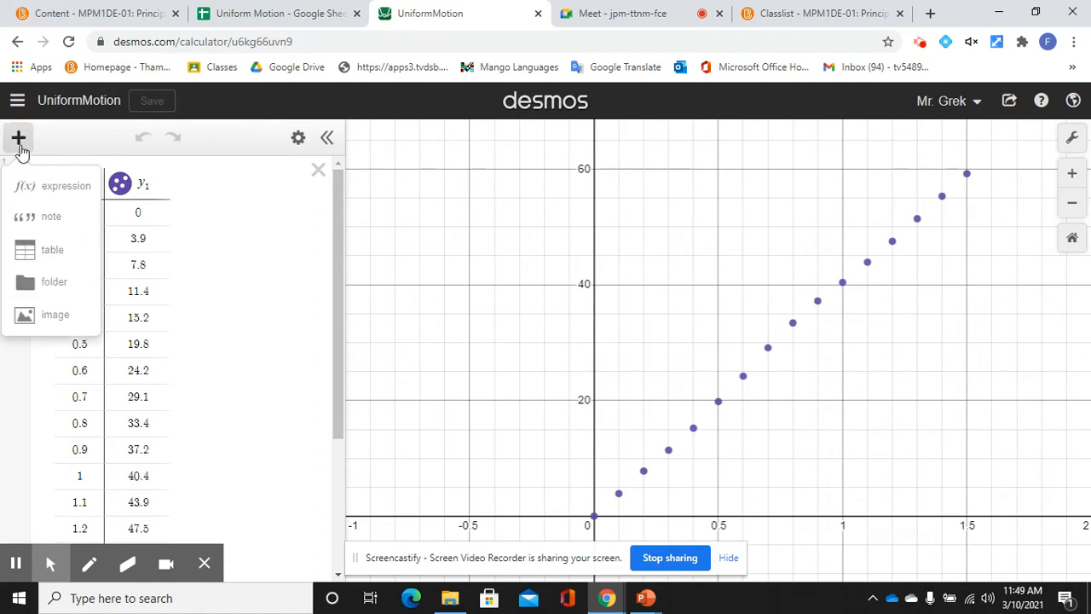
{"action": "left_click", "coordinate": [58, 187]}
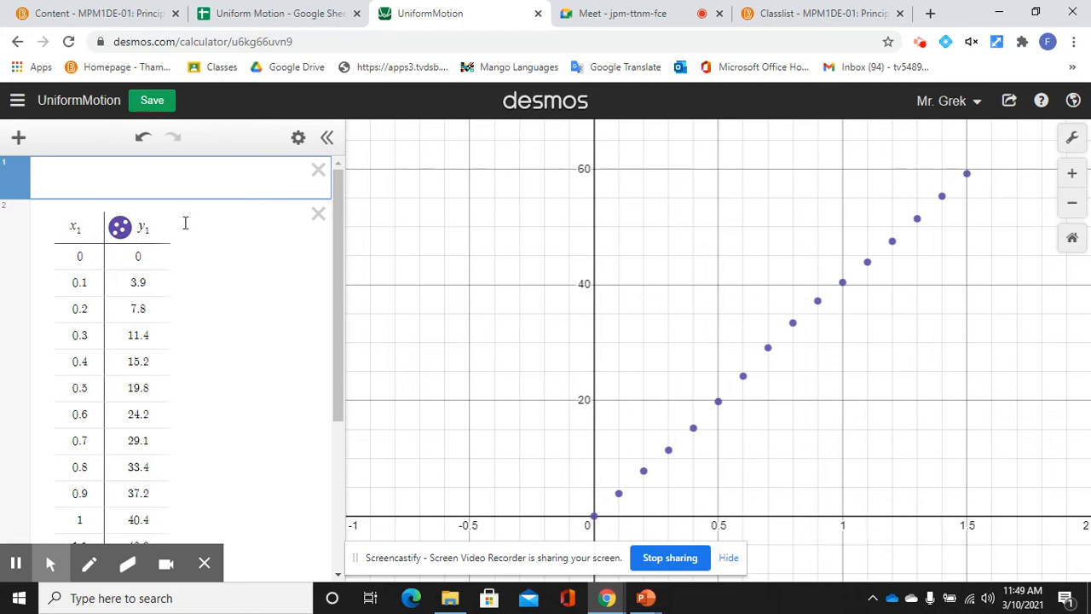
{"action": "type", "text": "y"}
{"action": "type", "text": "1 "}
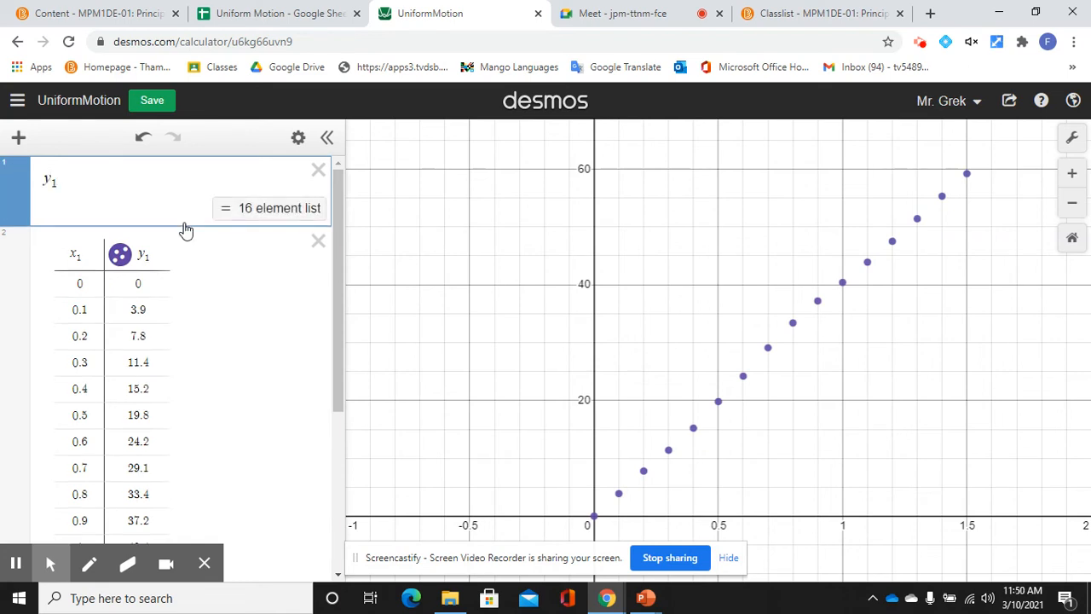
{"action": "type", "text": "~"}
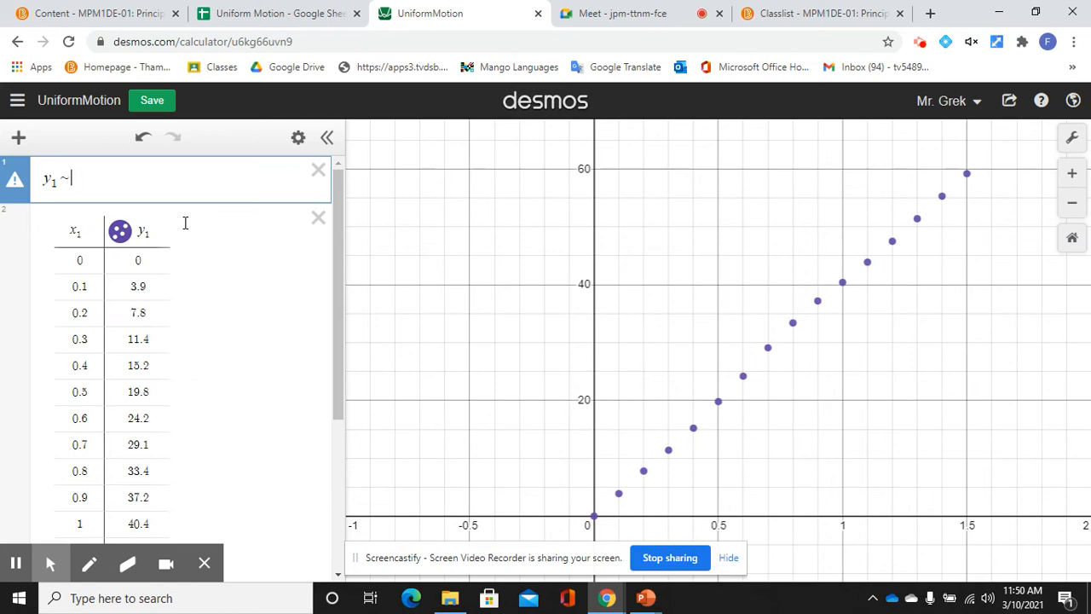
Step: Complete the regression as y1 ~ mx1 + b (m = 39.8221, b = 0.114706) and save the graph
{"action": "type", "text": "m"}
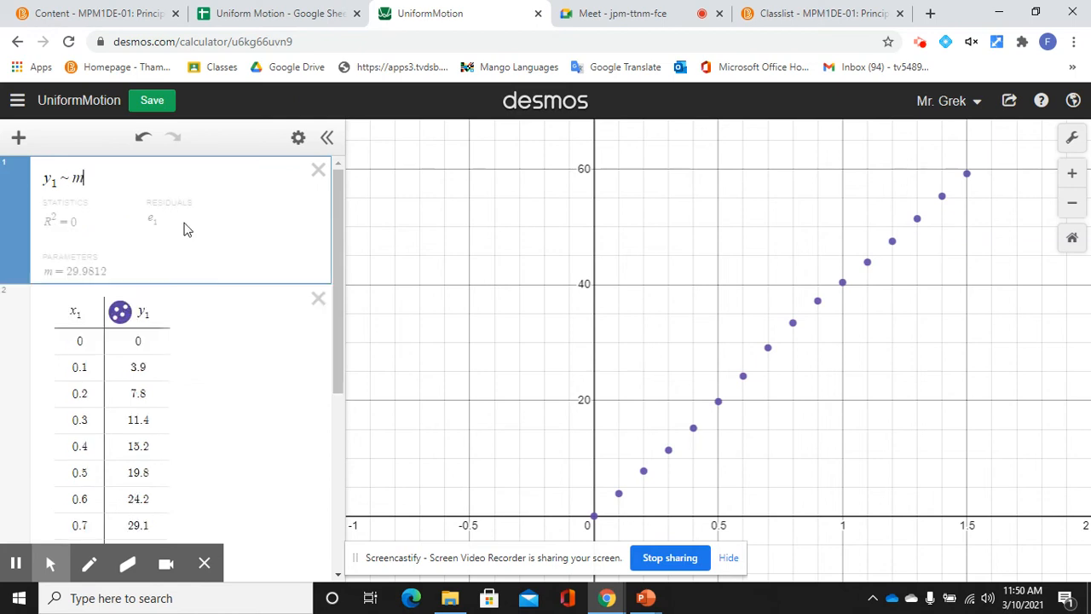
{"action": "type", "text": "x1 "}
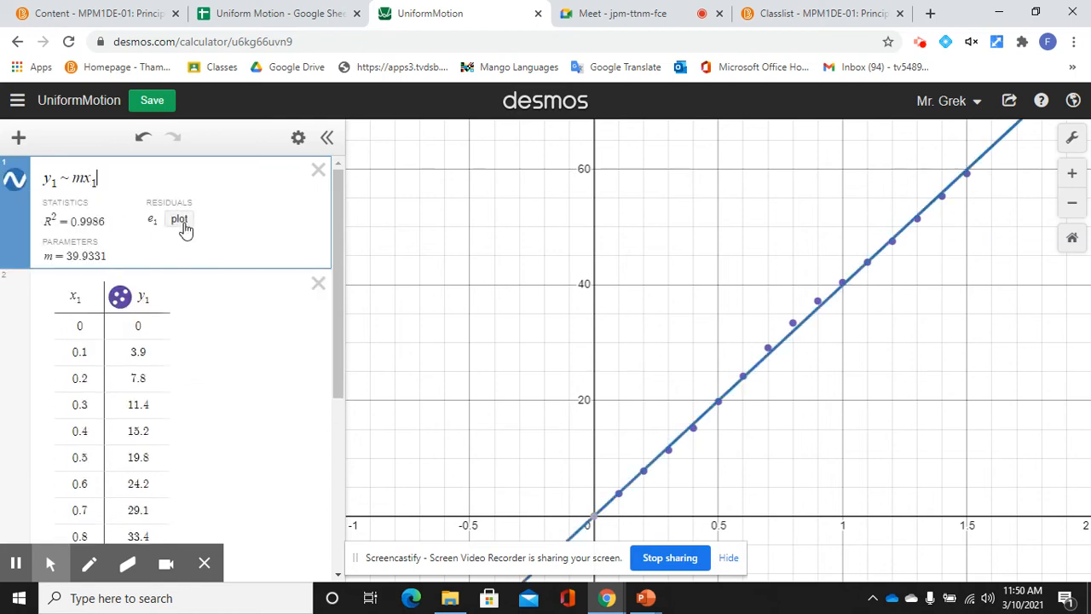
{"action": "type", "text": "+ b"}
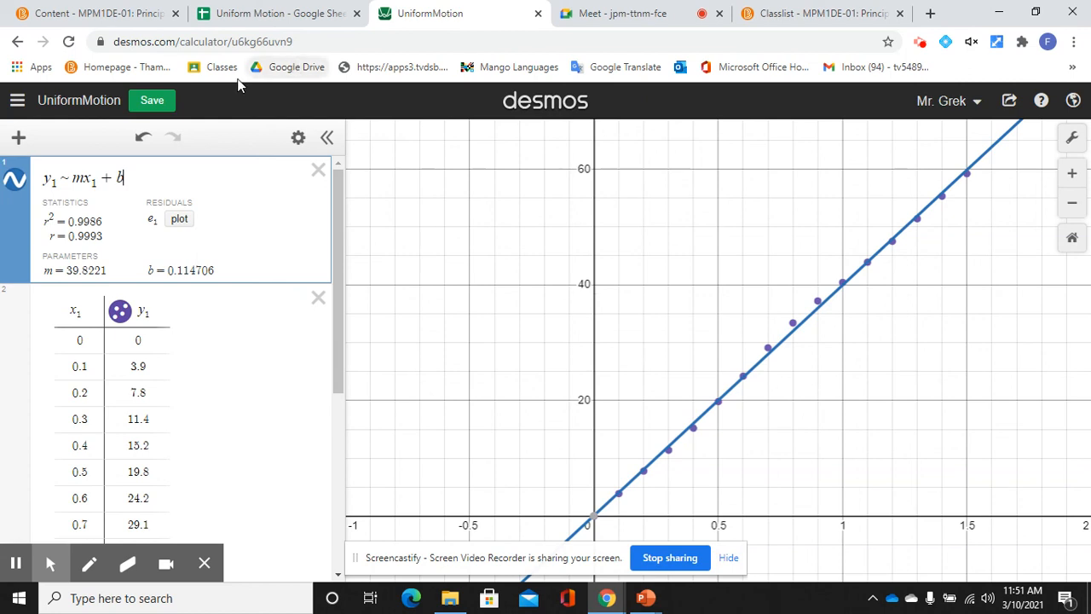
{"action": "left_click", "coordinate": [162, 99]}
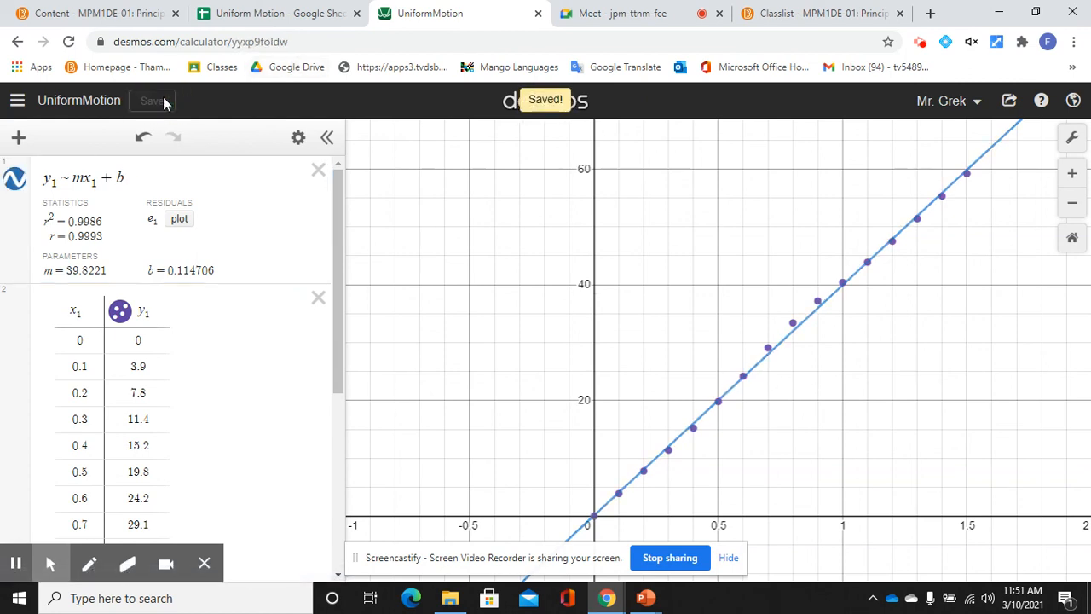